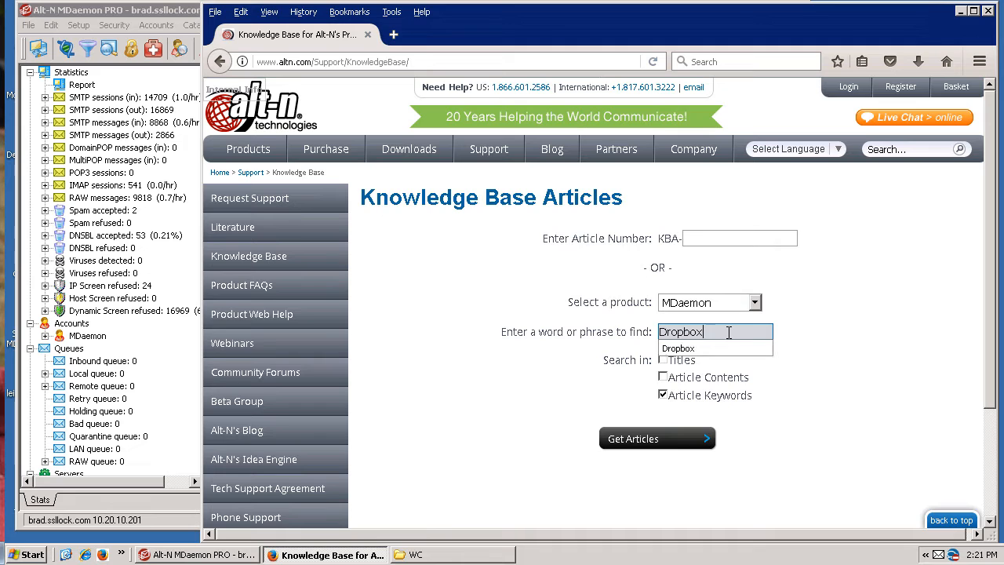
Search the knowledge base for MDaemon articles with the keyword Dropbox and open article 1166.
click(655, 443)
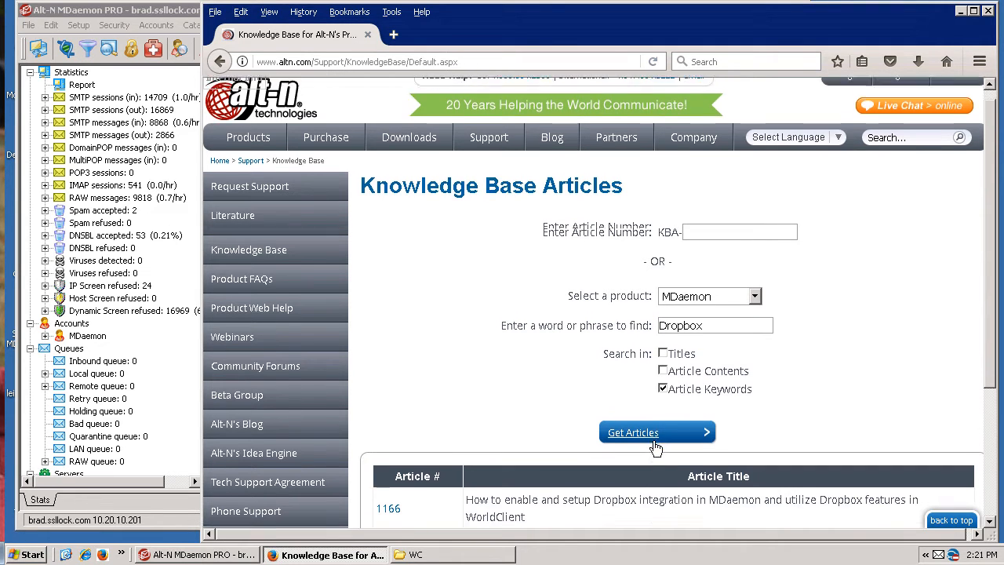
scroll(653, 441, down, 4)
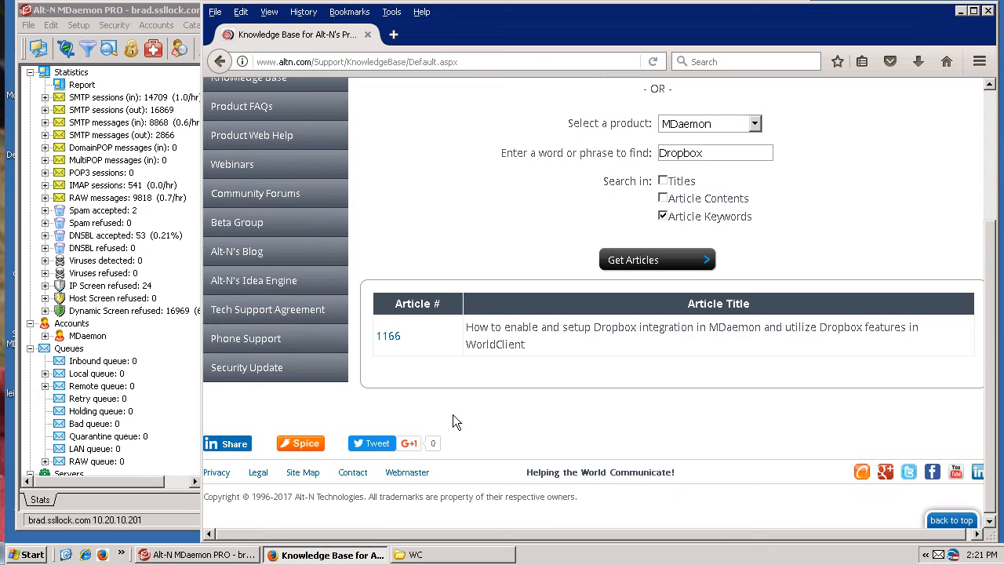
click(392, 340)
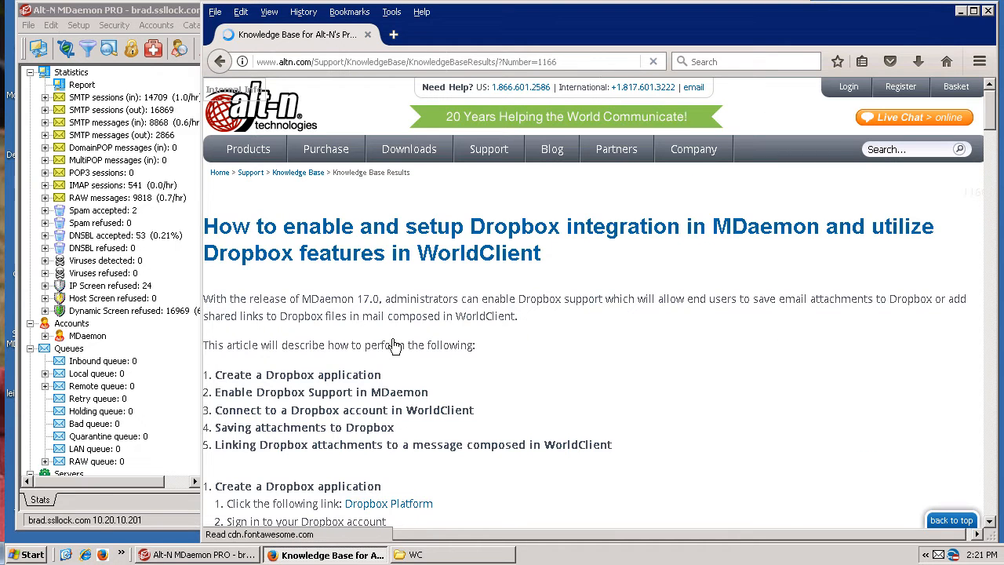
scroll(395, 345, down, 2)
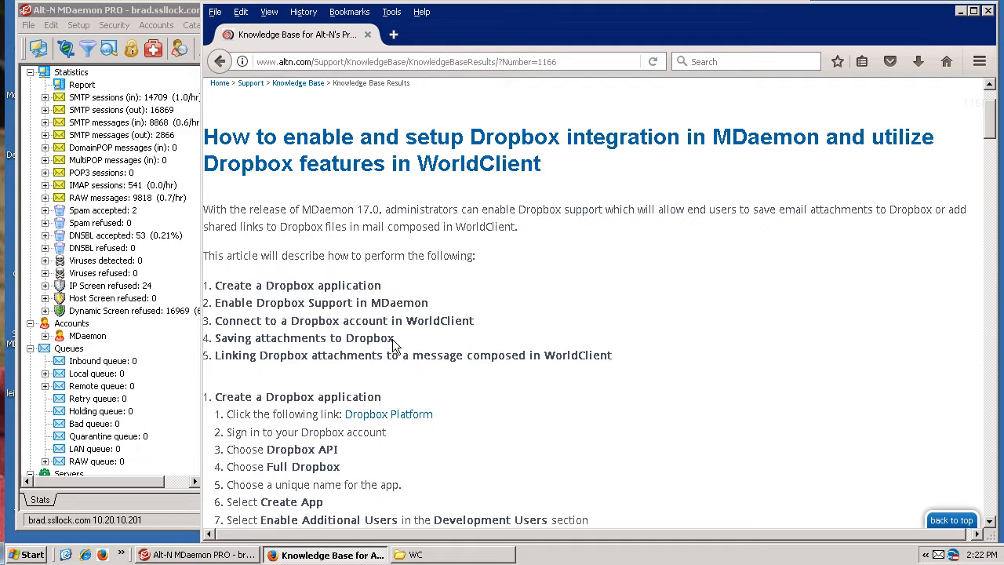
Follow the article's Dropbox Platform link and sign in with the account e-mail and password, passing the robot check.
click(407, 423)
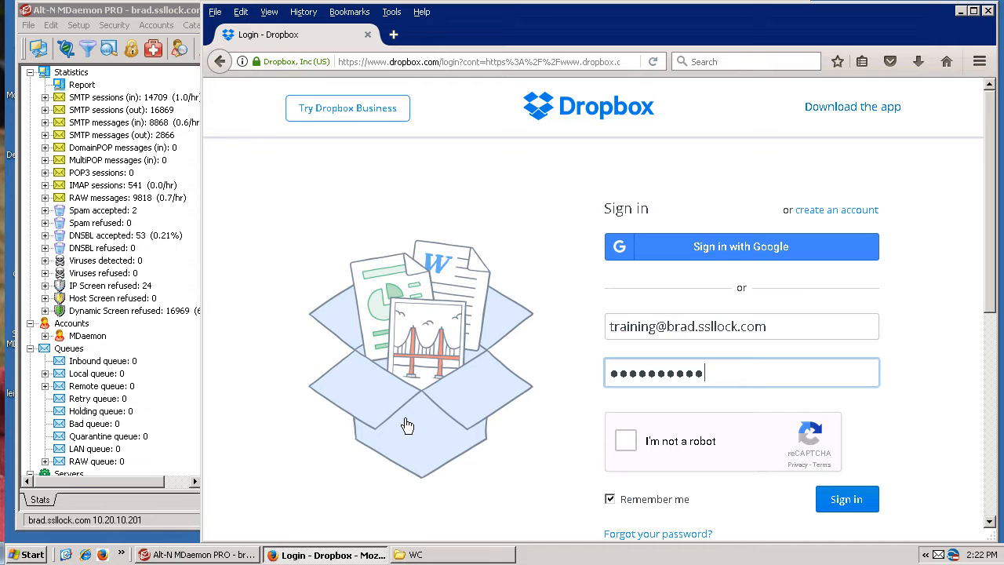
click(625, 452)
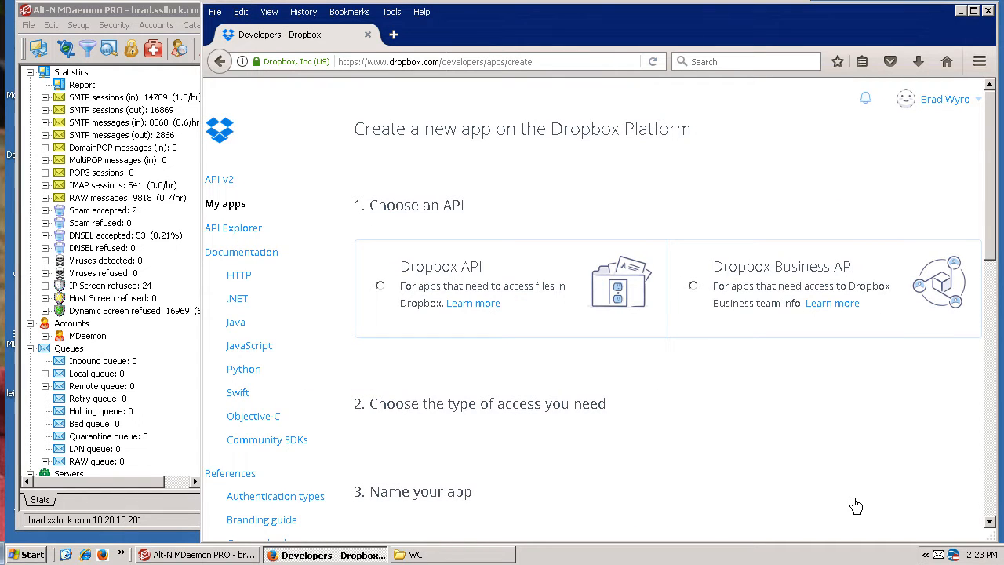
Choose the Dropbox API with Full Dropbox access for the new app.
click(383, 292)
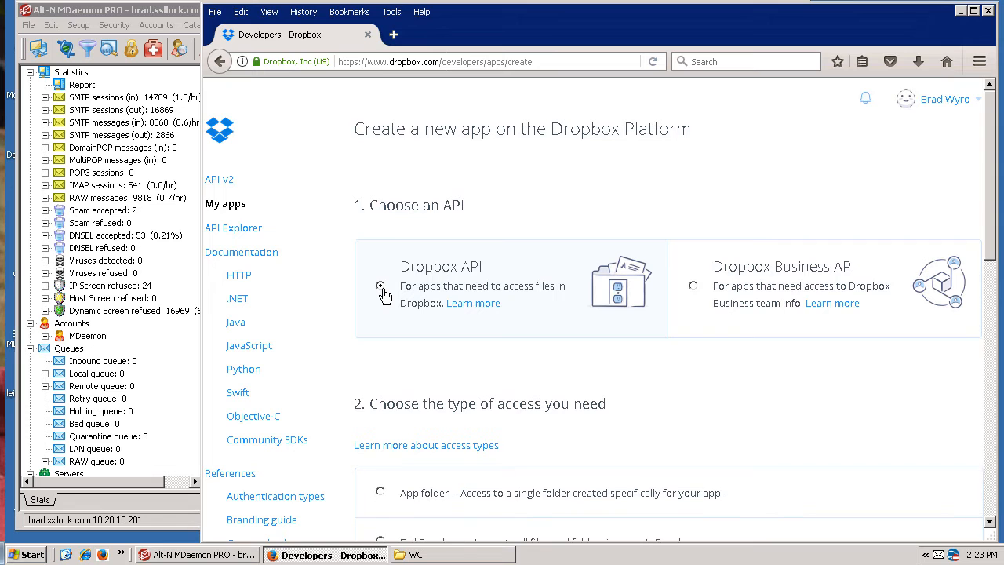
scroll(380, 295, down, 1)
scroll(381, 296, down, 3)
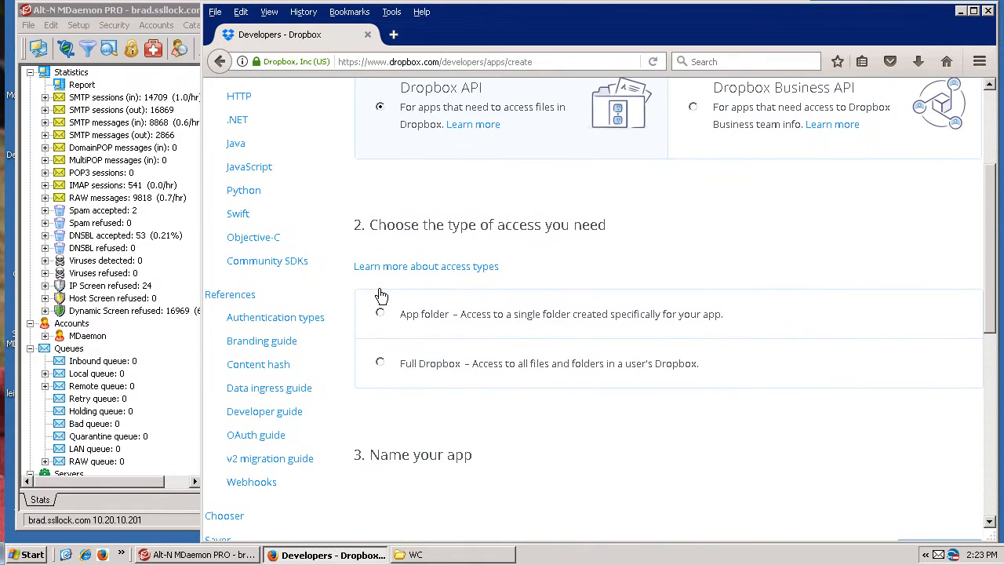
click(380, 364)
Name the app SSLLockShare, agree to the Dropbox API Terms and Conditions, and create it.
scroll(380, 371, down, 2)
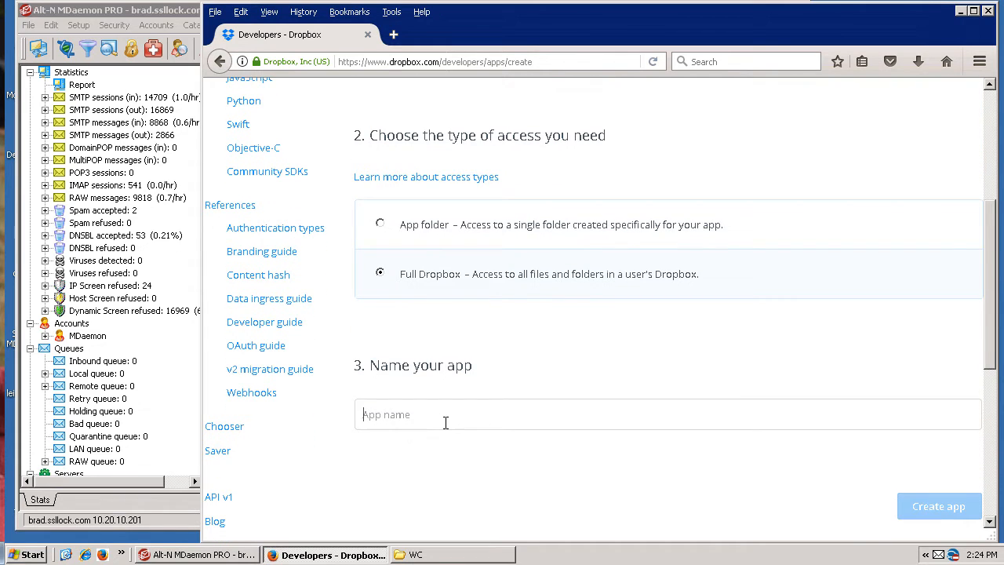
text(SSLLockShare)
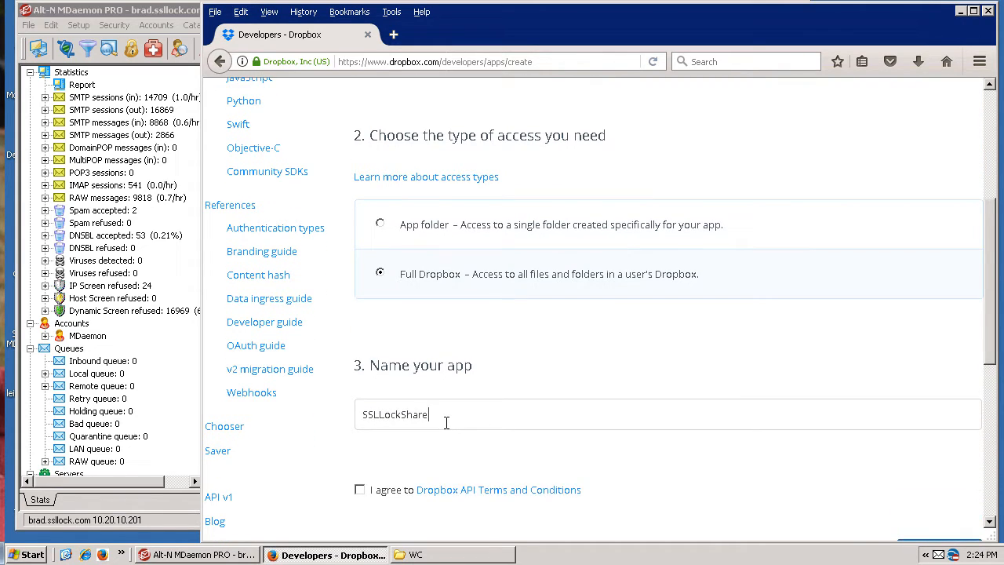
scroll(444, 425, down, 4)
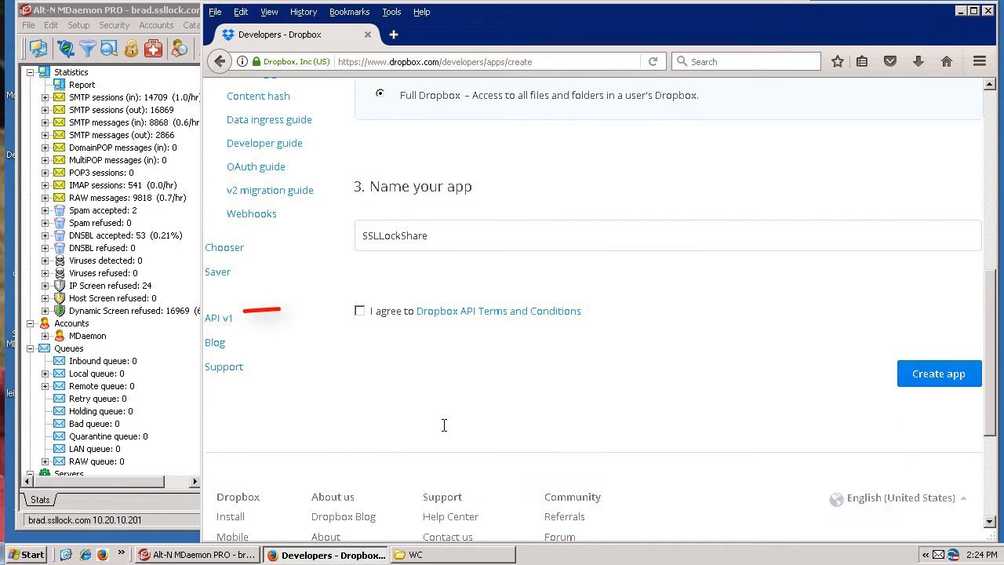
click(360, 312)
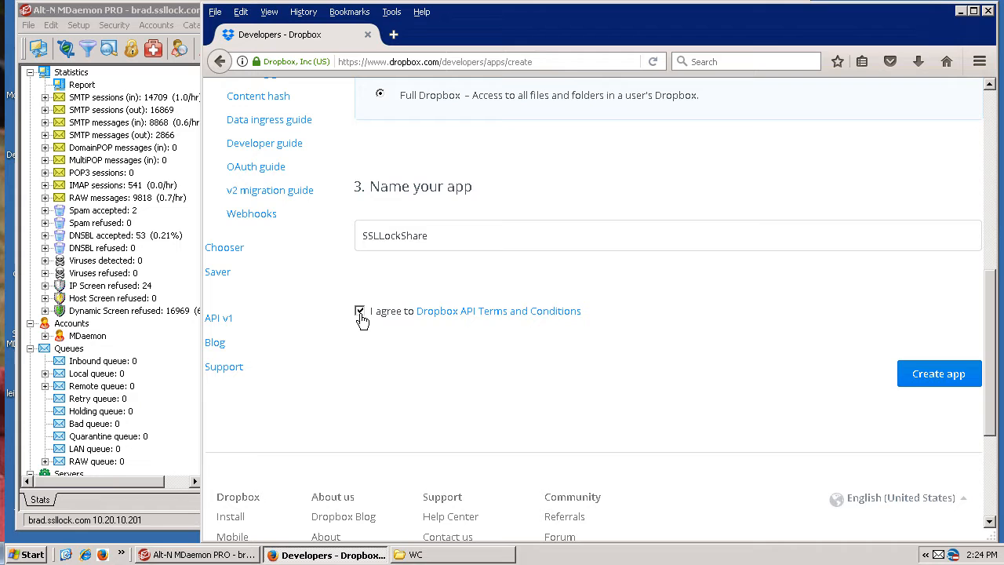
click(928, 385)
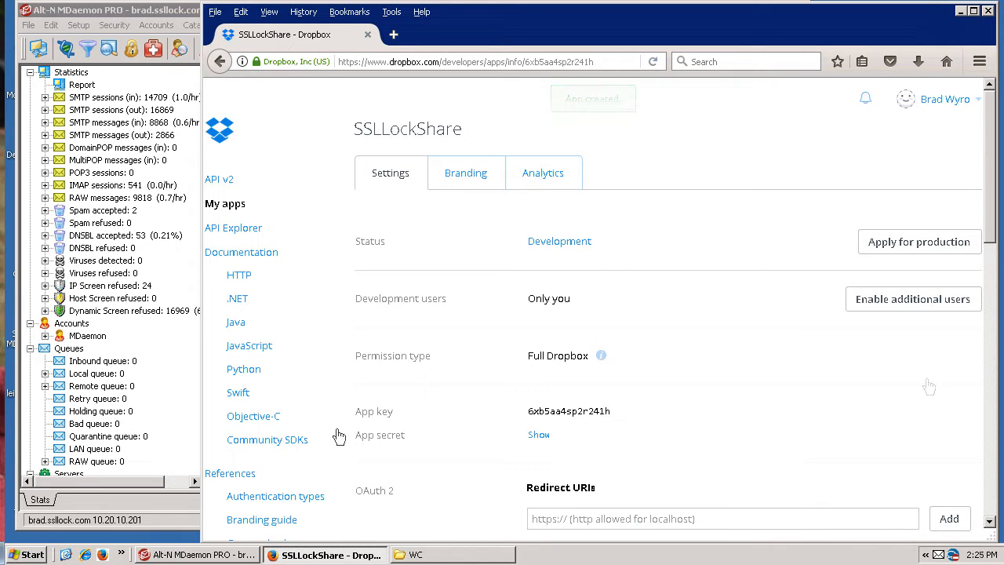
Enable additional development users for the SSLLockShare app and acknowledge the raised user limit.
click(912, 299)
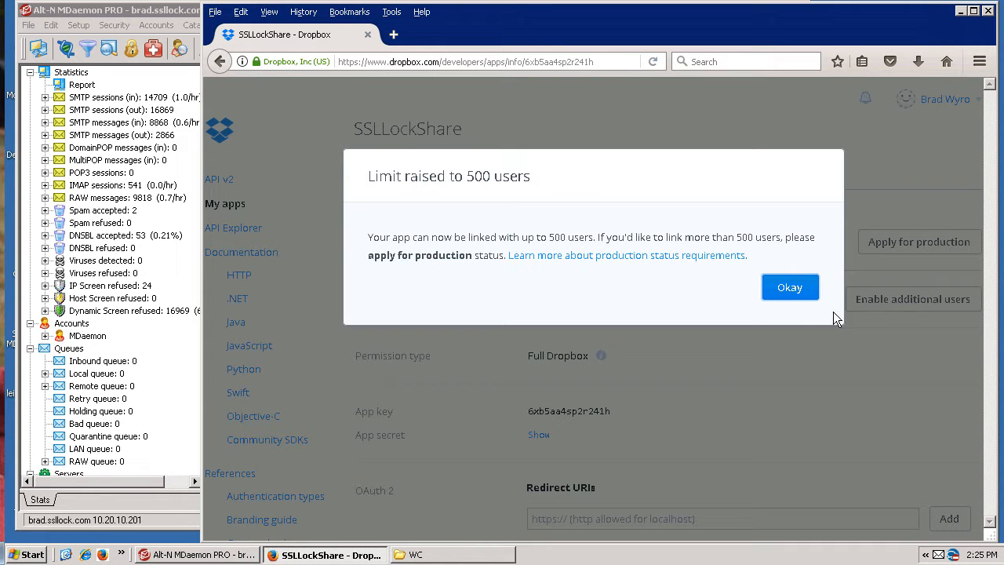
click(791, 288)
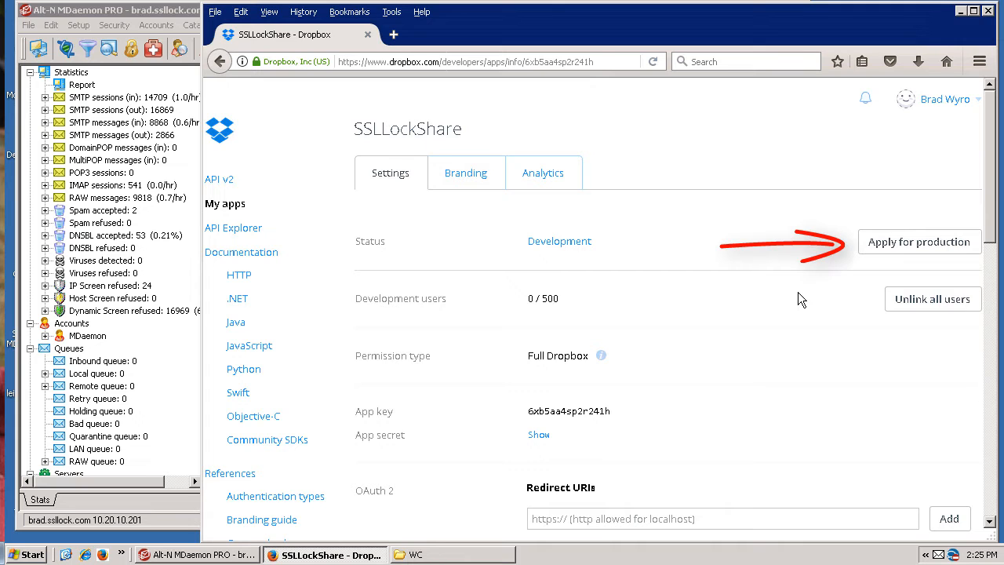
scroll(798, 294, down, 2)
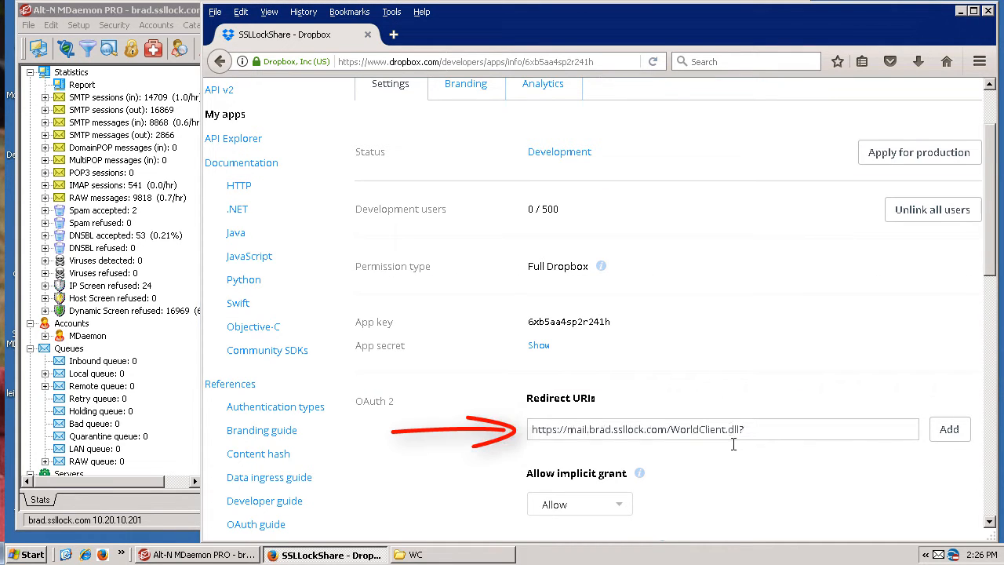
text(View=OAuthRequest=Dropbox)
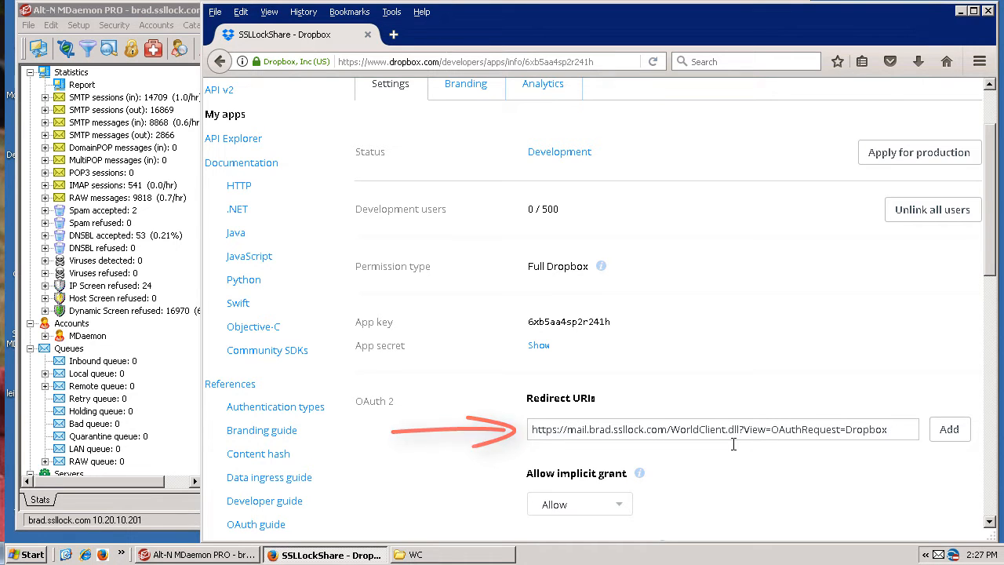
scroll(733, 444, down, 2)
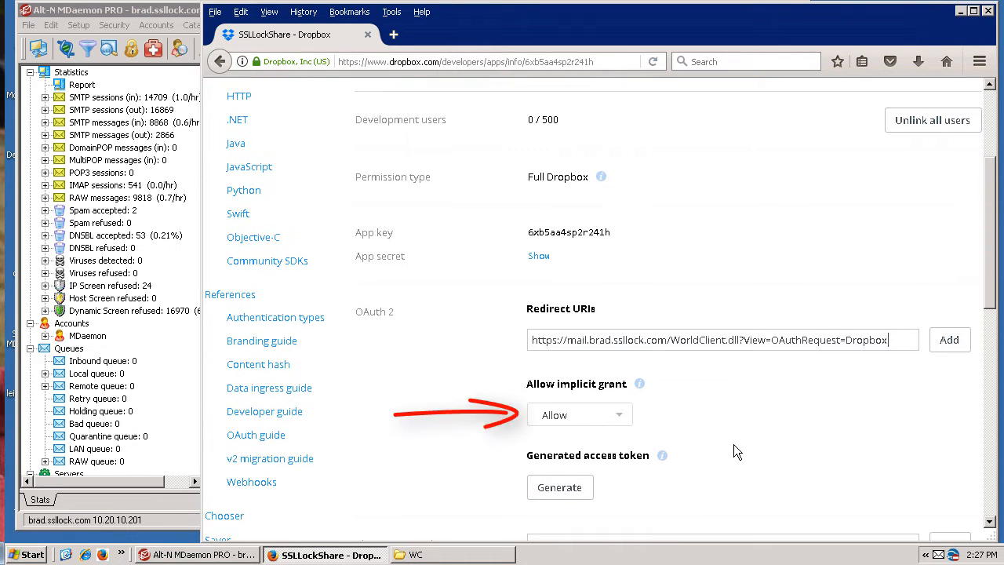
click(621, 416)
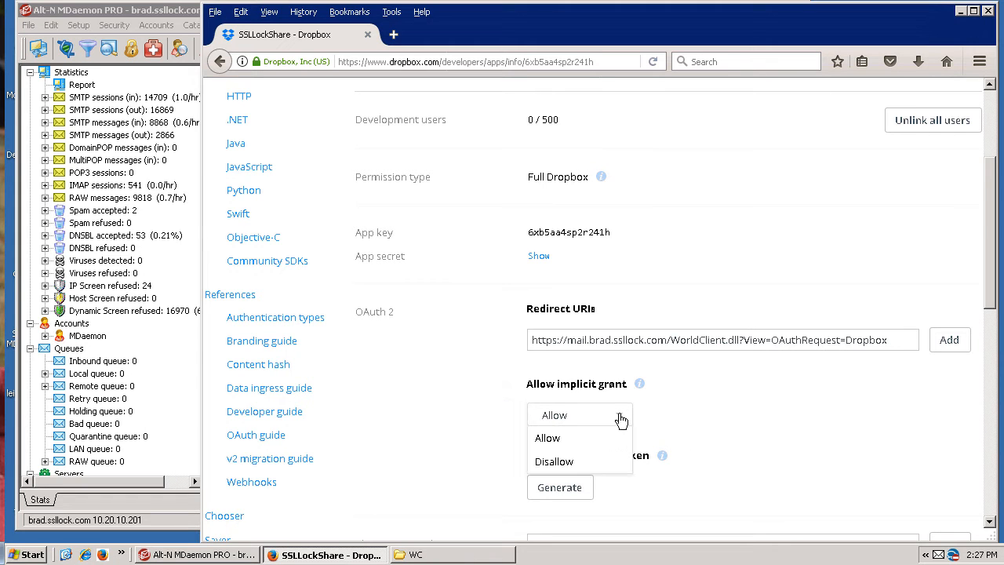
click(554, 461)
Enter brad.ssllock.com as the Chooser/Saver domain, and add both the entered redirect URI and this domain to the app.
scroll(559, 460, down, 2)
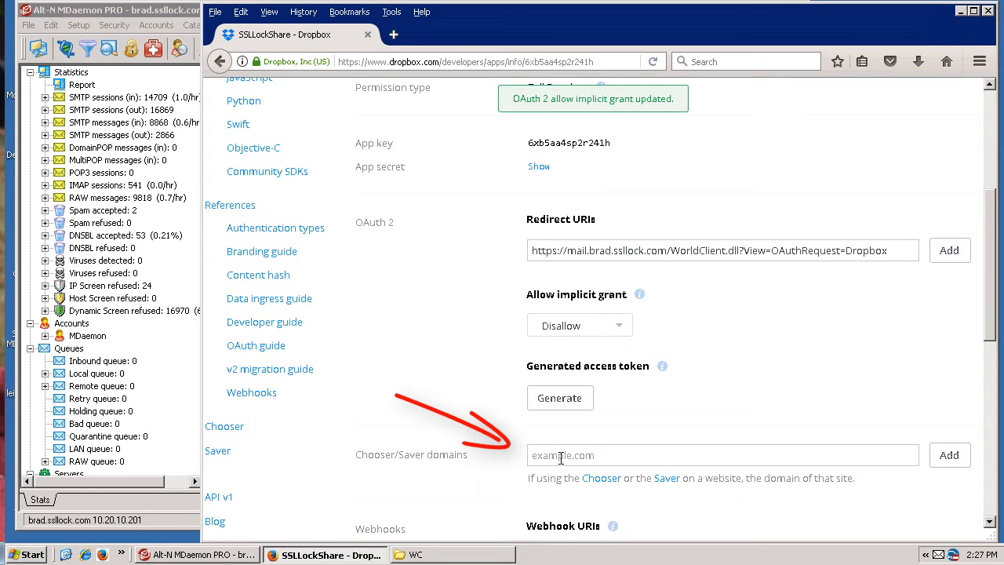
click(560, 458)
text(brad.ssllock.com)
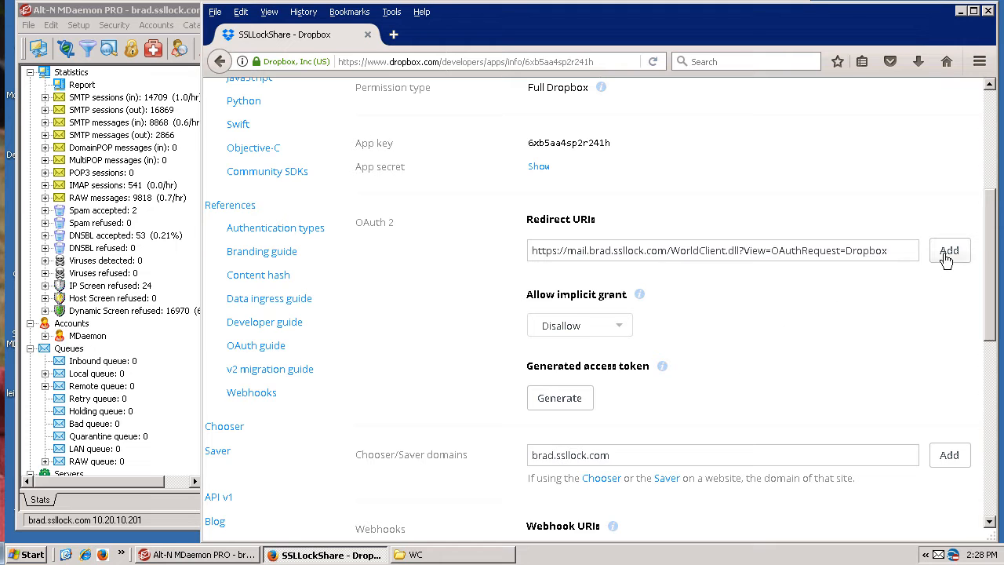
click(949, 251)
scroll(944, 253, down, 2)
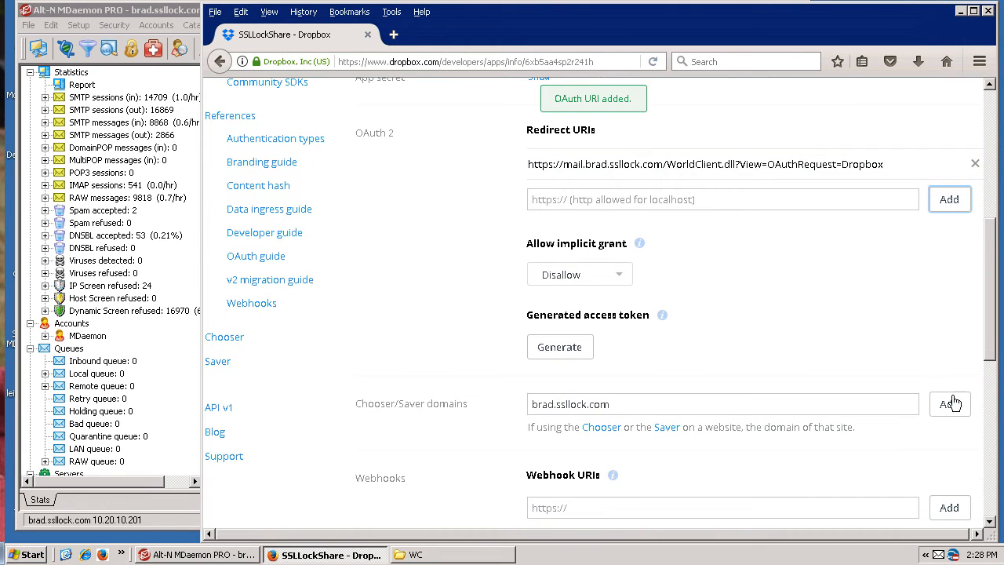
click(951, 404)
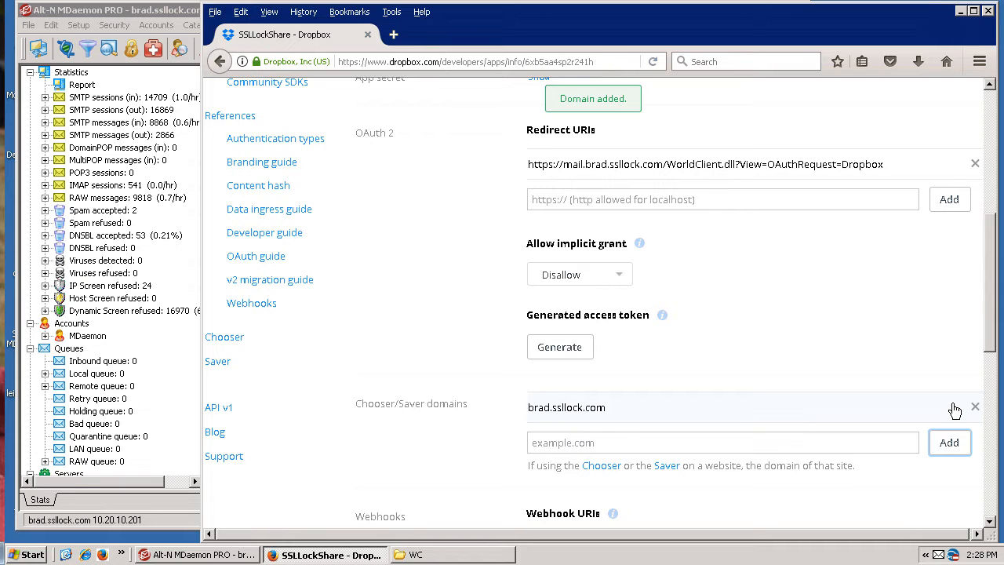
Reveal the SSLLockShare app's secret in its settings.
drag(990, 334, 1000, 301)
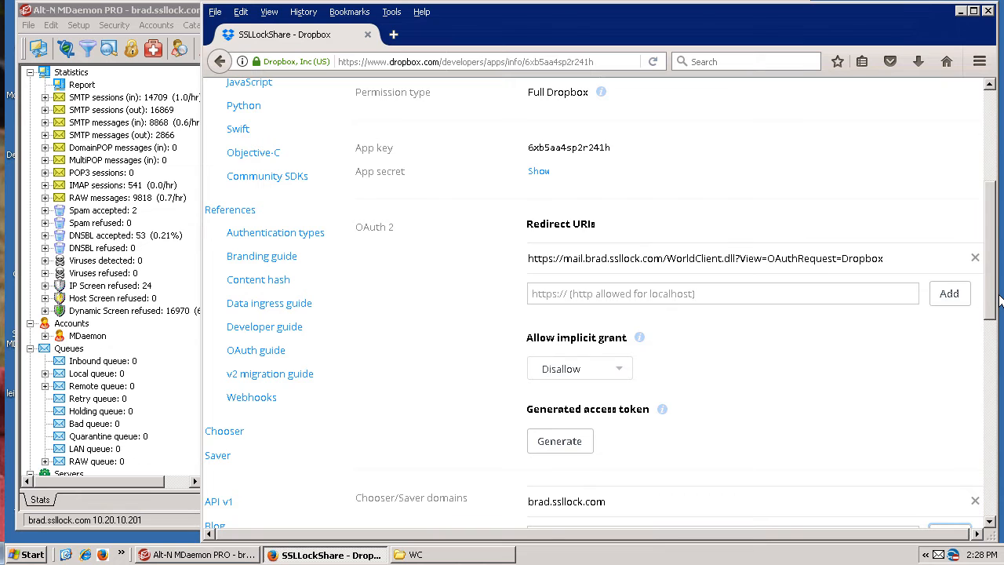
drag(994, 267, 1000, 196)
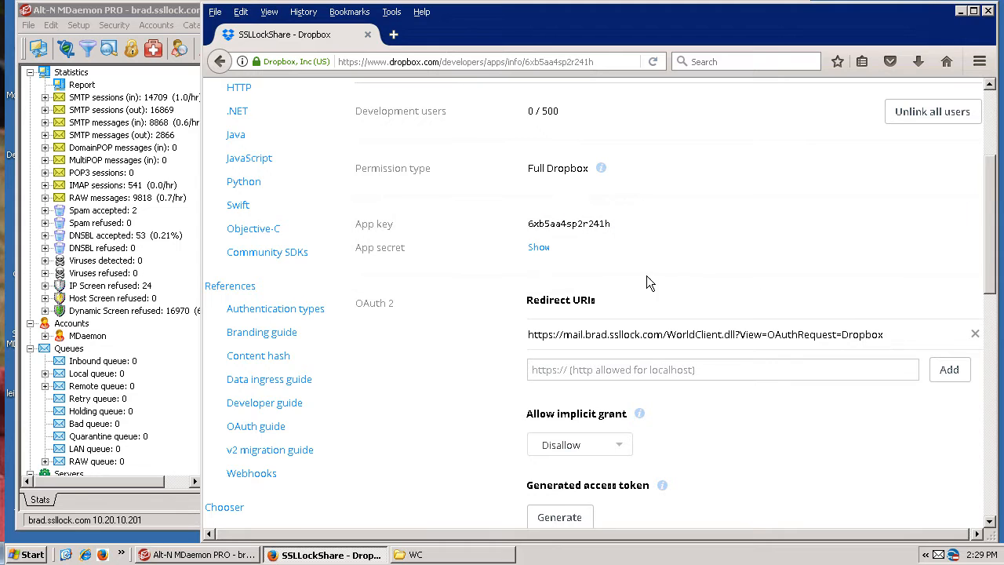
click(542, 249)
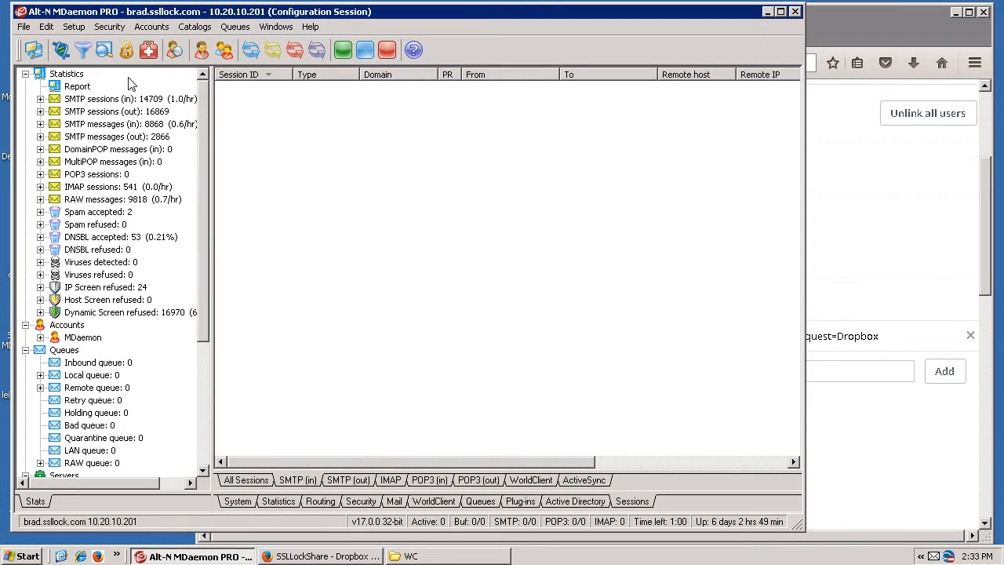
Switch to MDaemon and enable Dropbox integration in WorldClient's Dropbox settings under Web & IM Services.
click(75, 27)
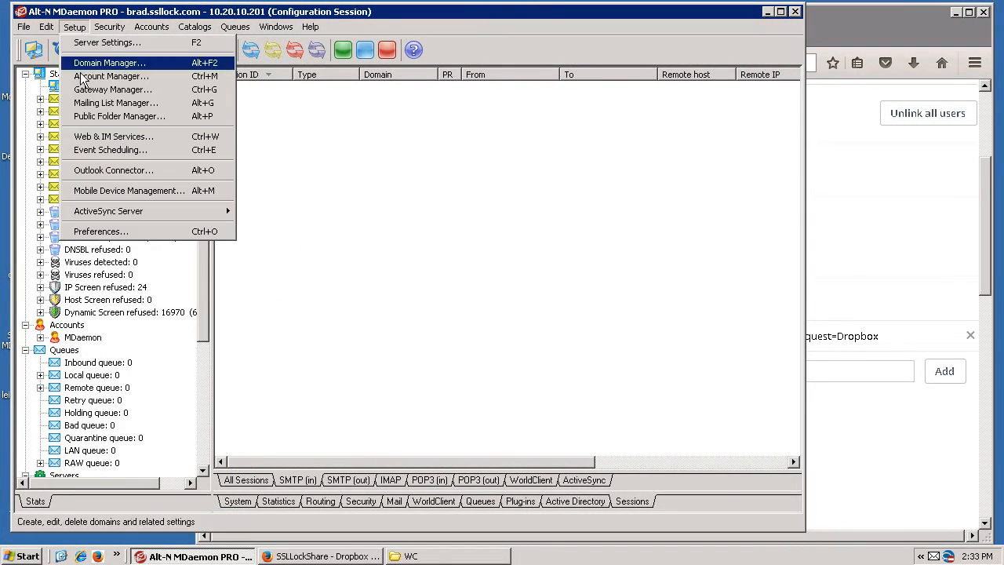
click(110, 139)
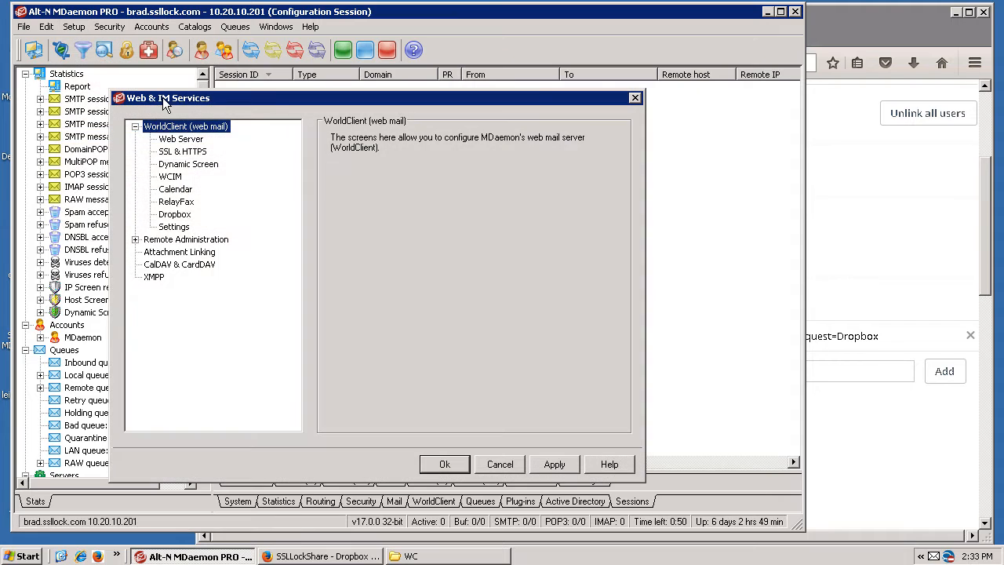
click(176, 215)
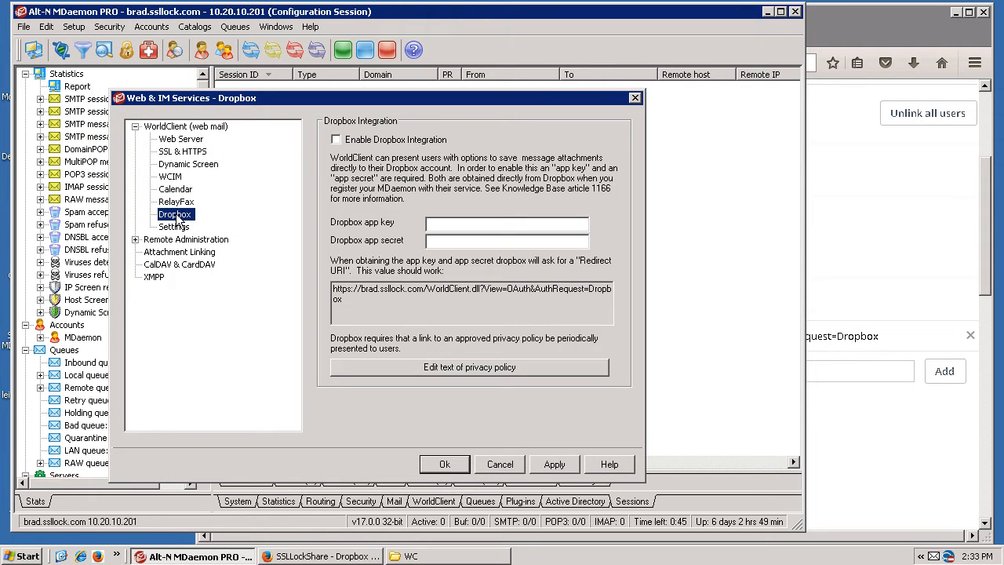
click(336, 139)
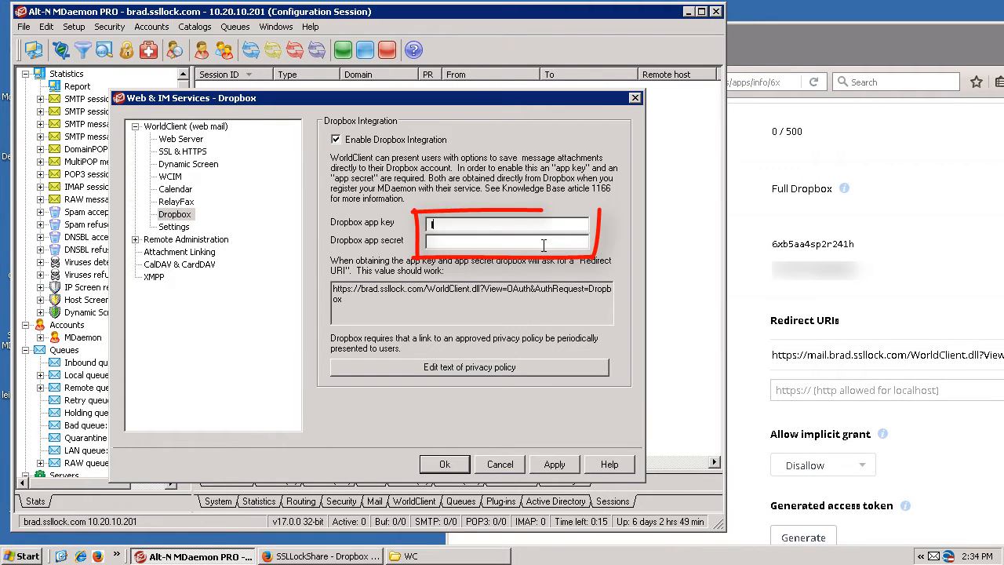
Enter the Dropbox app key and app secret, and apply the changes.
text(l)
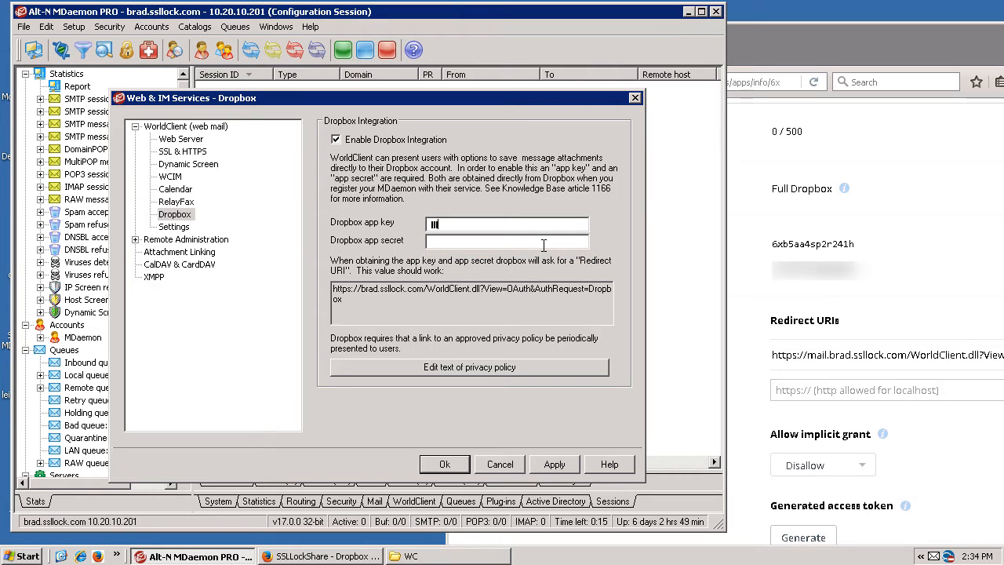
text(l)
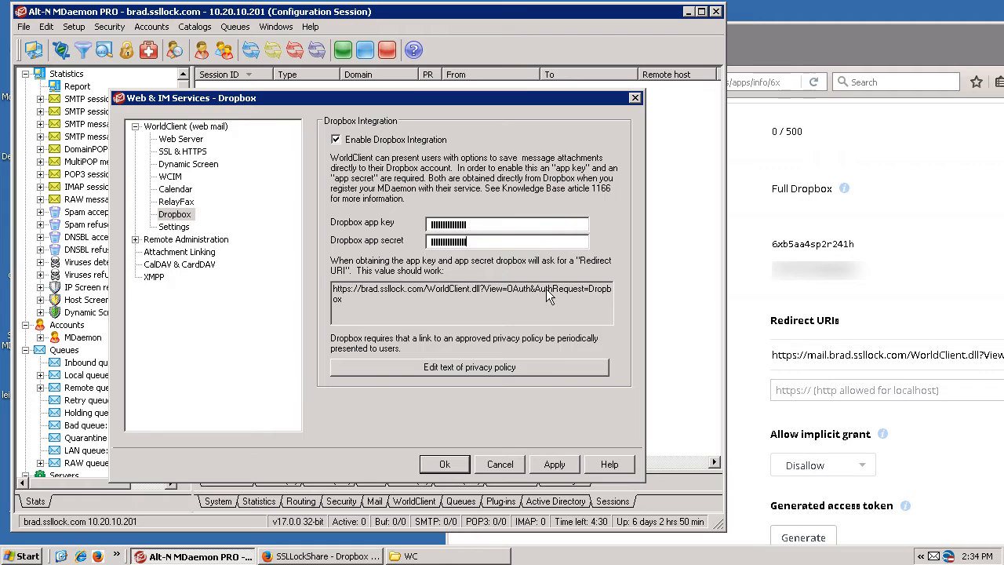
click(546, 464)
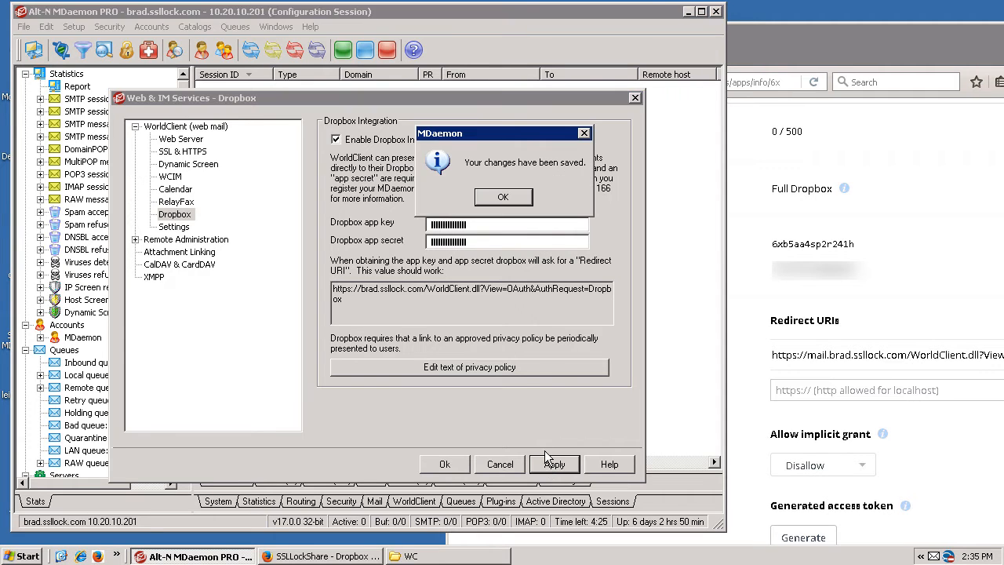
click(503, 198)
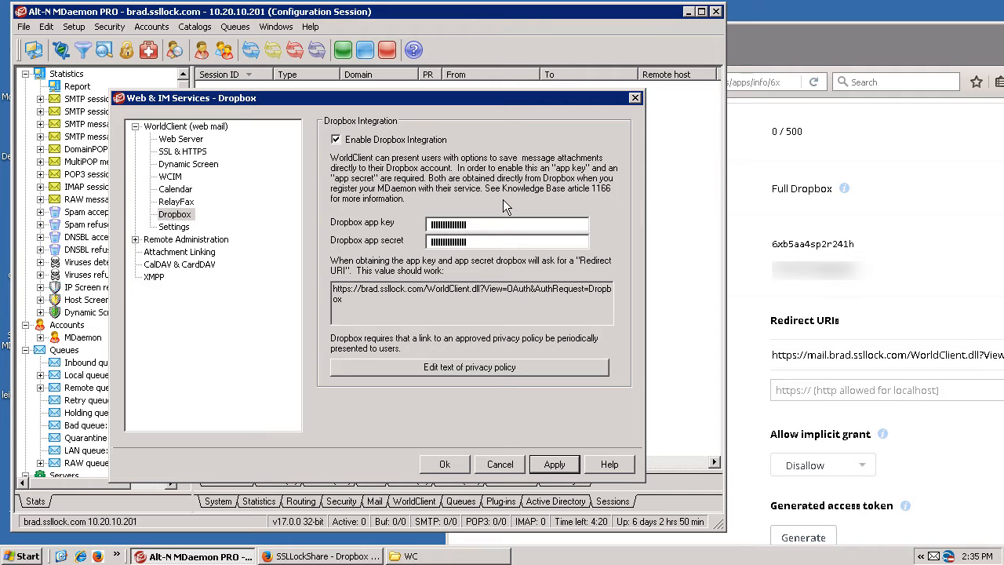
Disable the server-wide Dropbox integration for WorldClient and apply the change.
click(337, 140)
click(558, 467)
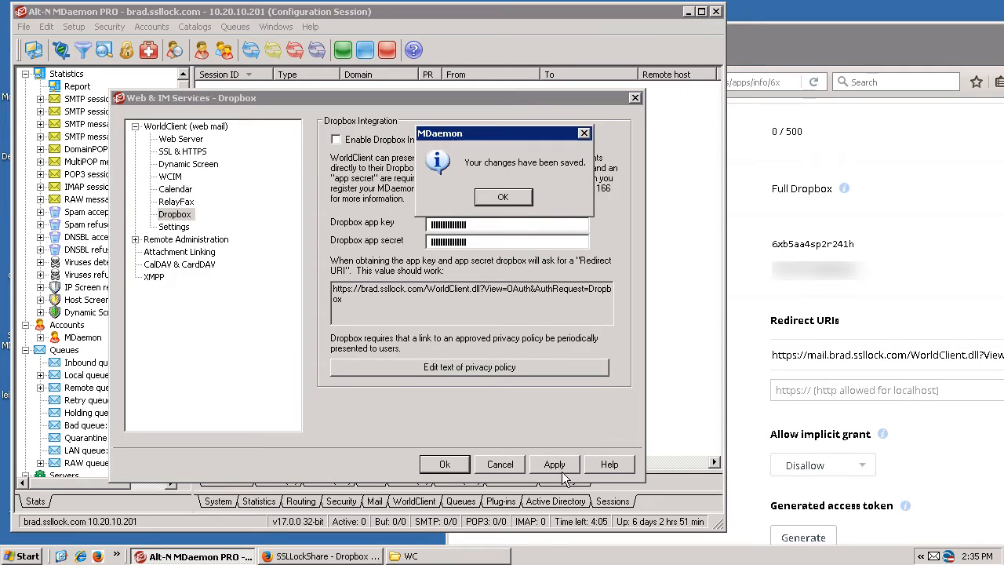
click(502, 196)
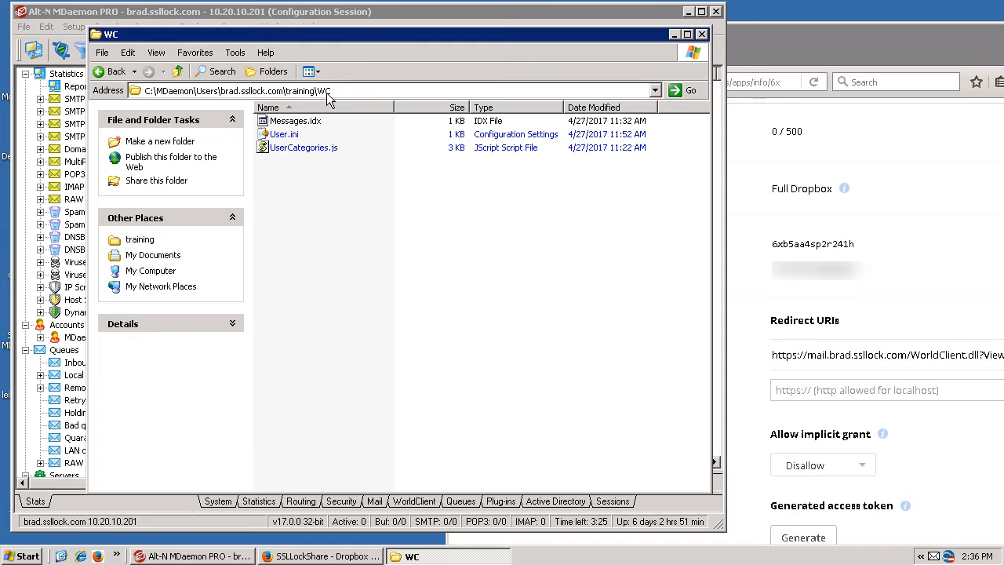
Add the line DropboxAccessEnabled=Yes to the end of the [User] section of the training account's User.ini and save the file.
click(289, 139)
double_click(287, 141)
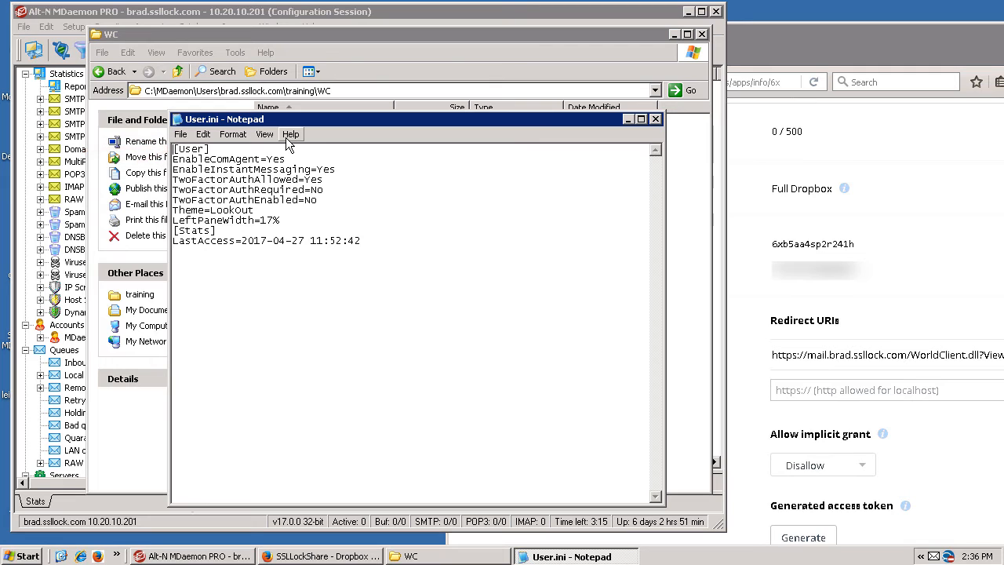
key(Return)
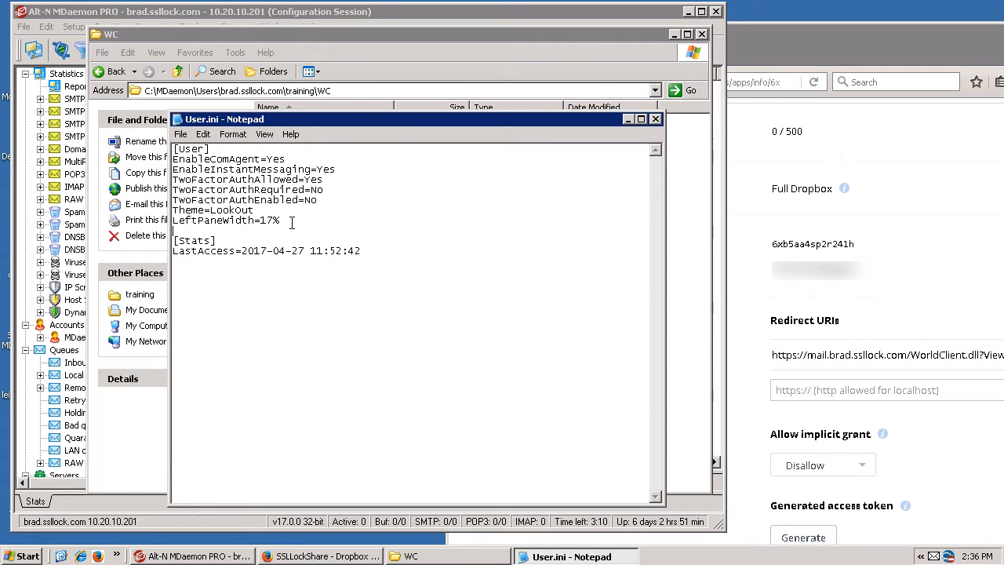
text(DropboxAccessEnabled=Yes)
click(187, 135)
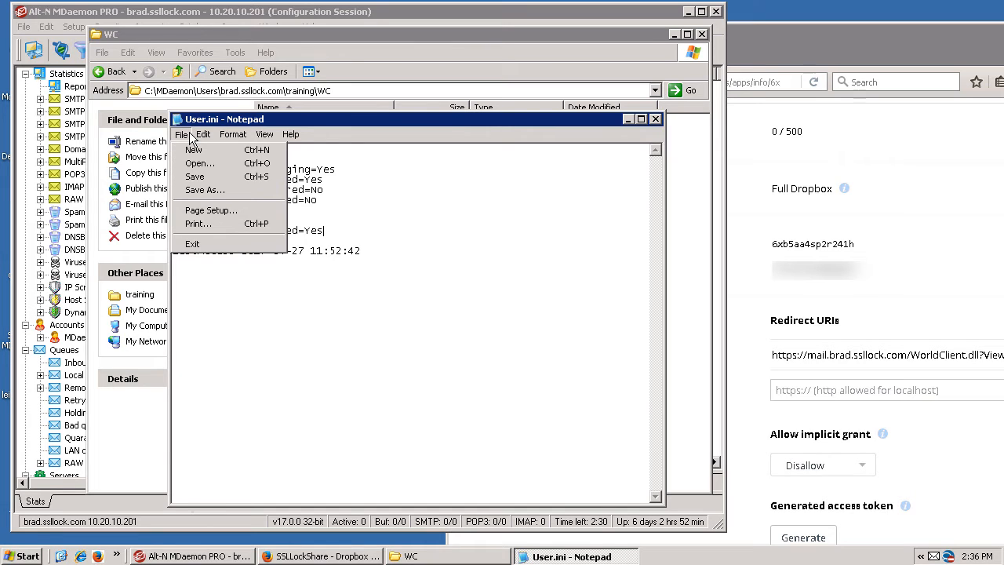
click(204, 179)
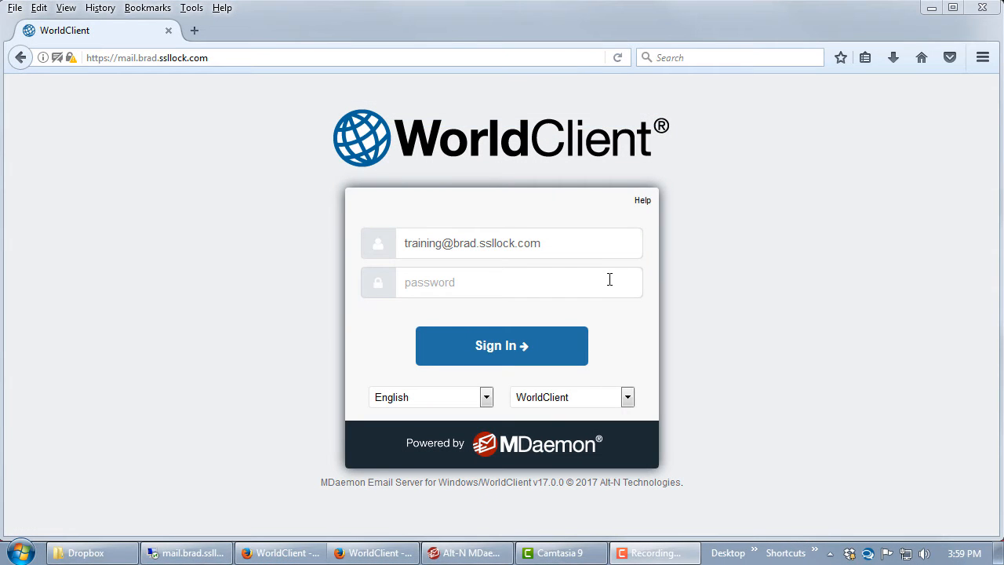
Enter the account password and sign in to WorldClient.
click(610, 280)
text(•••••)
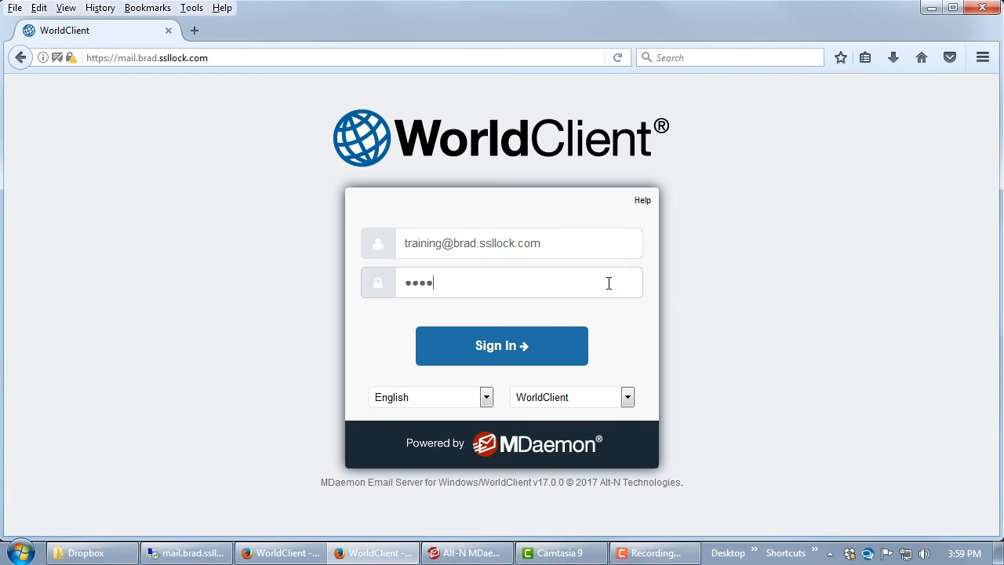
text(••••)
click(544, 357)
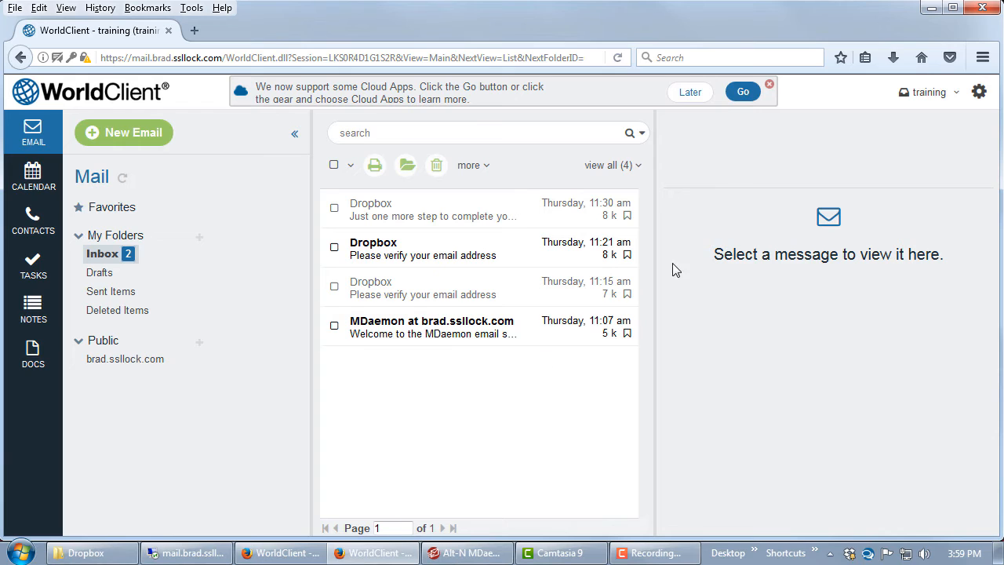
Set up Dropbox in WorldClient's Cloud Apps settings, allowing SSLLockShare access to the Dropbox files, and close the authorization window.
click(746, 97)
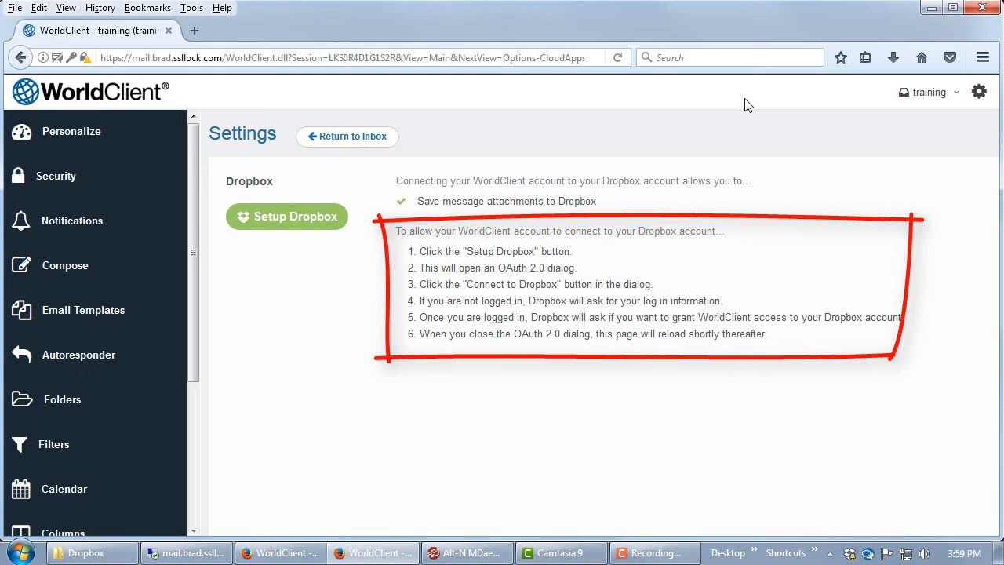
click(310, 234)
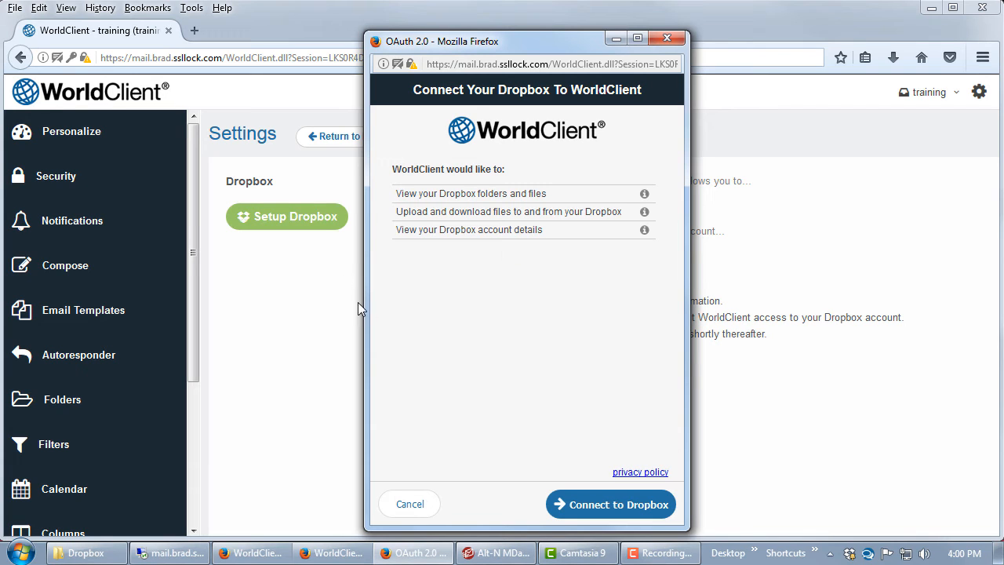
click(624, 517)
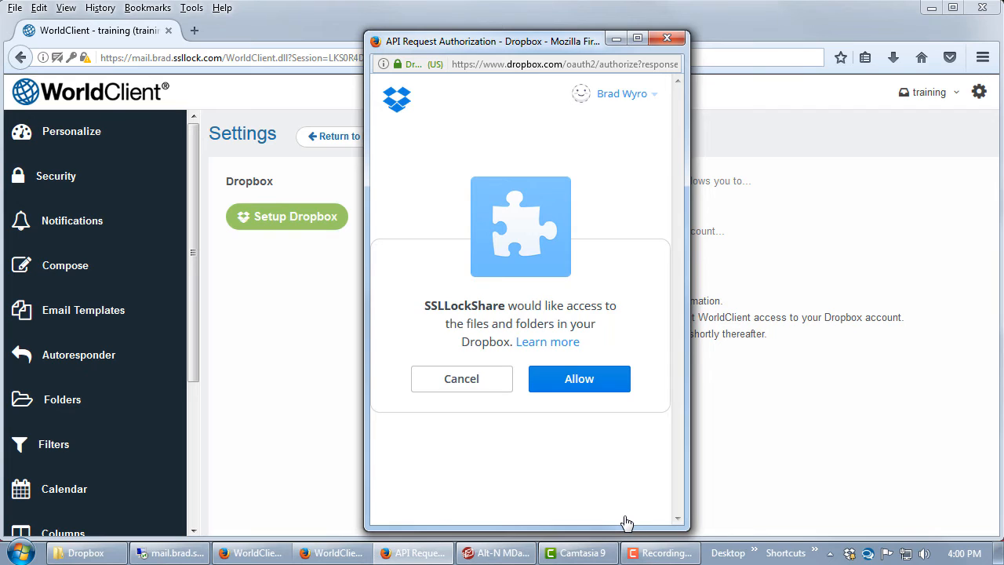
click(590, 382)
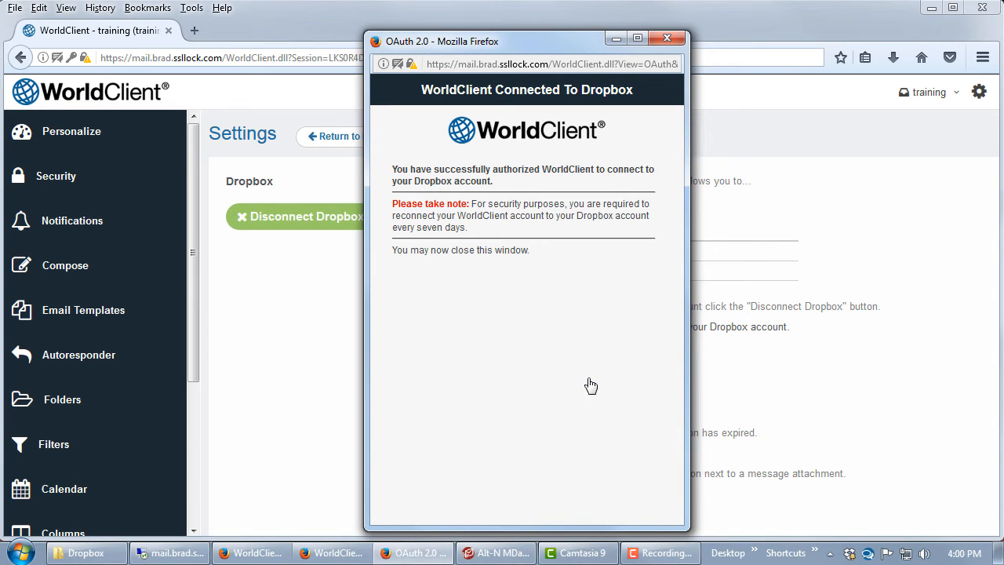
click(666, 38)
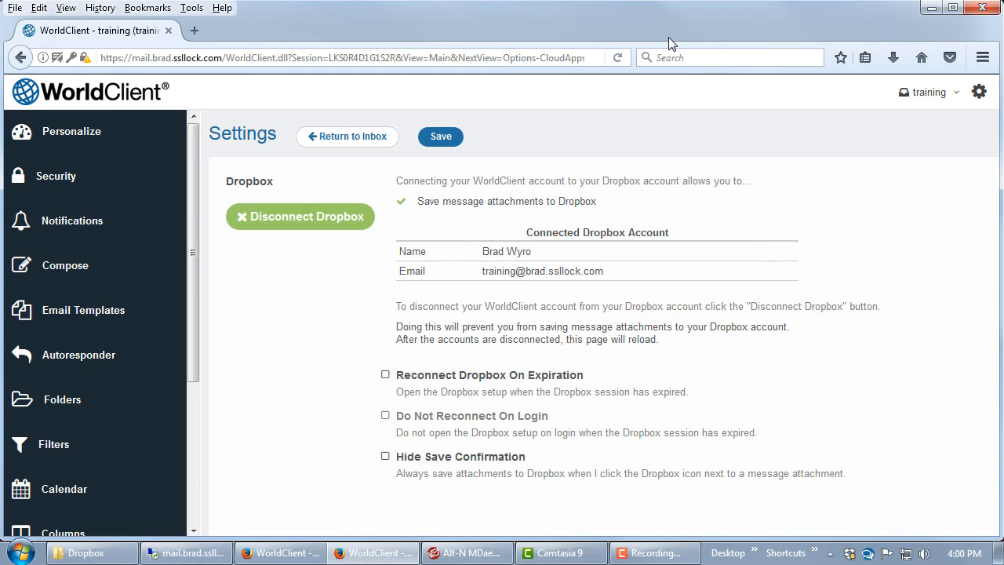
Enable Reconnect Dropbox On Expiration for the connected account and save the settings.
click(385, 376)
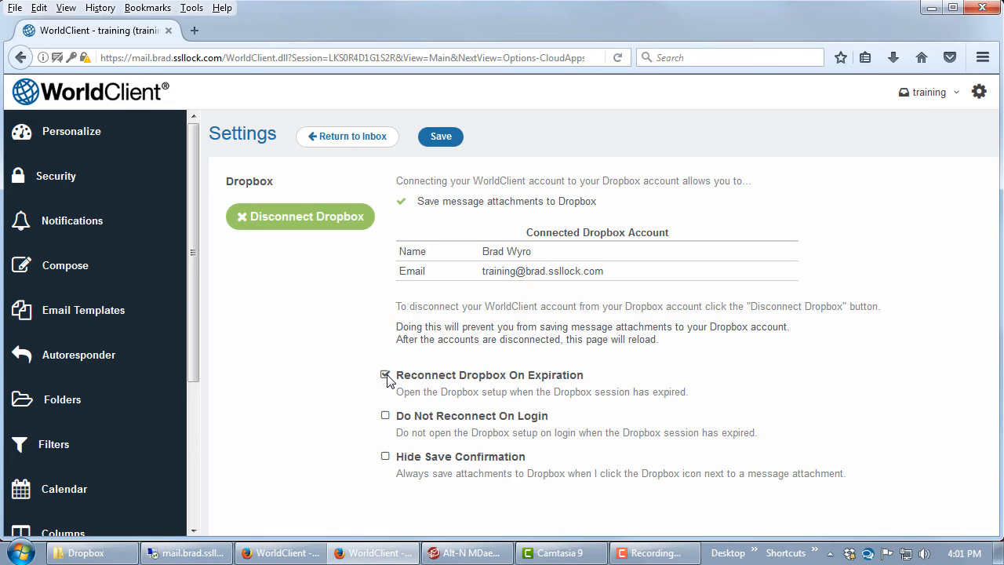
click(441, 139)
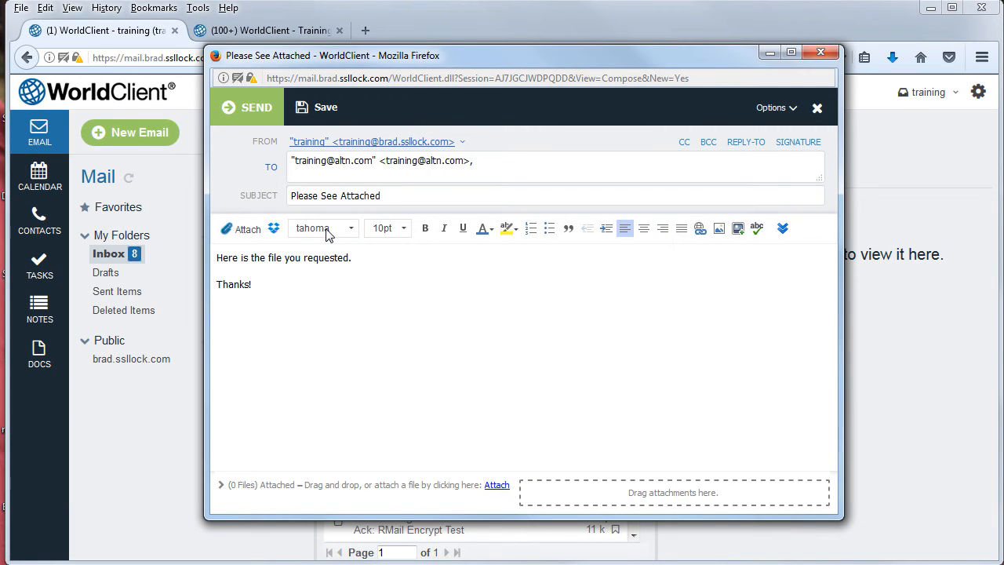
Insert a Dropbox link to M3AAWG_DMARC_Training_2012-10-Segment1.pdf into the Please See Attached message.
click(274, 230)
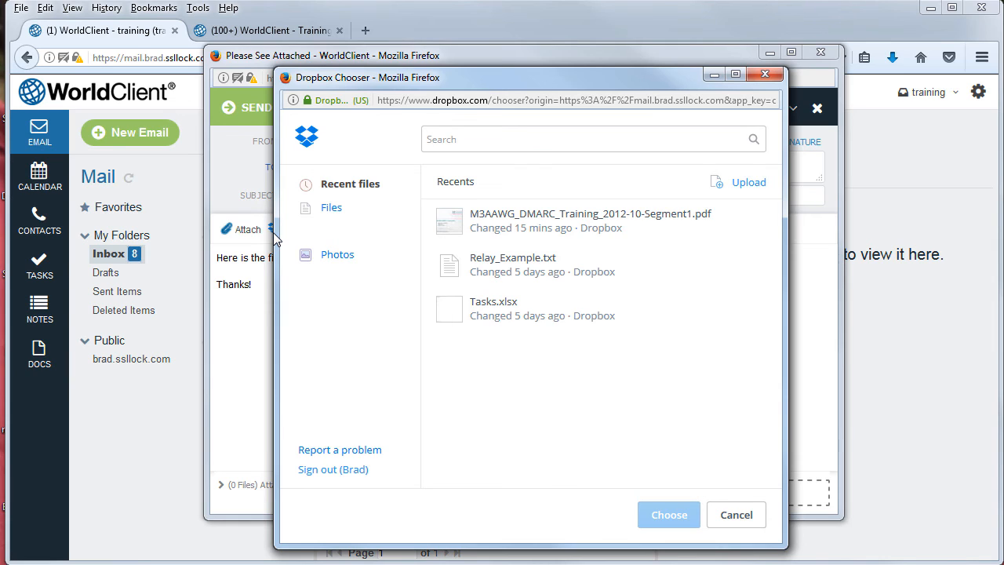
click(509, 222)
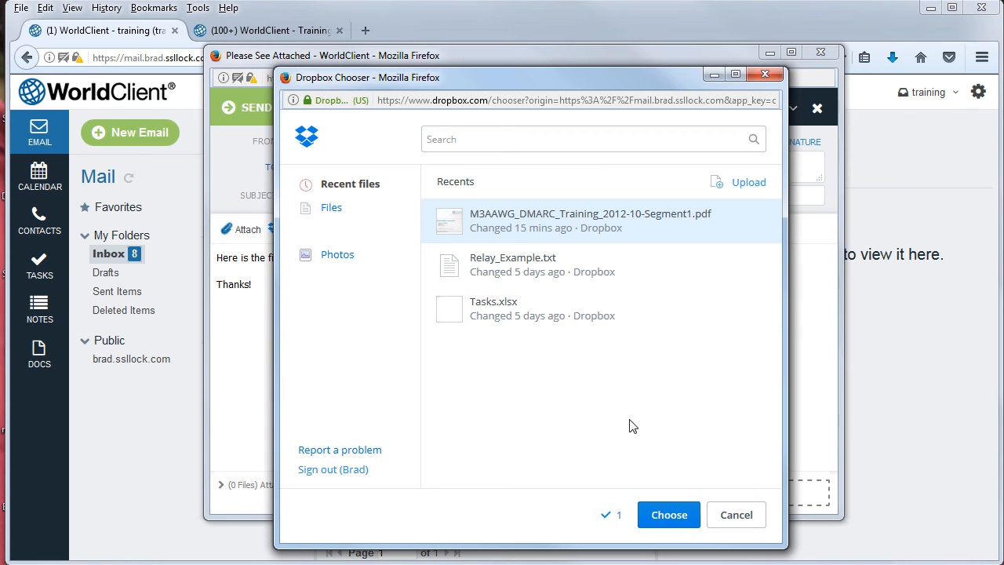
click(669, 516)
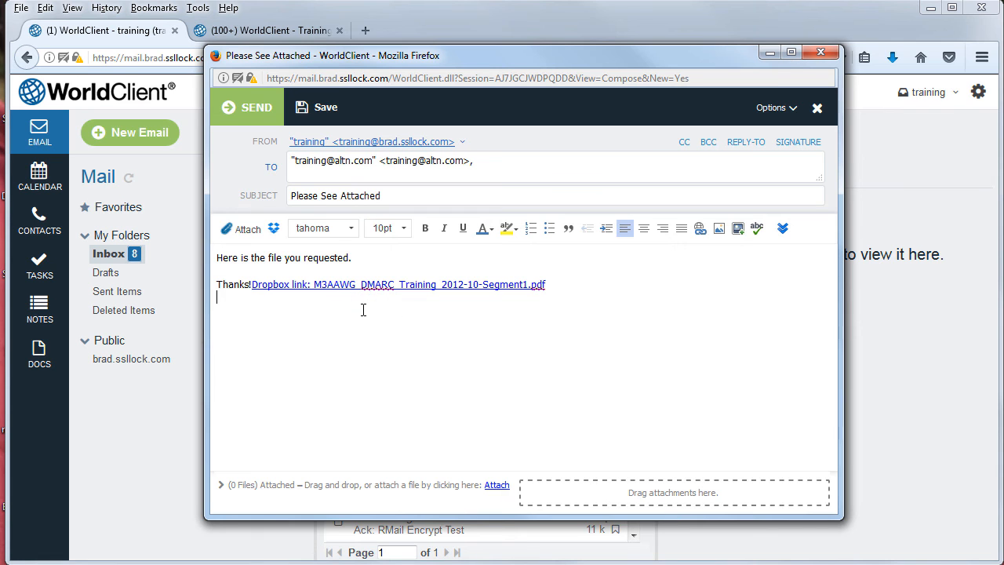
Send the Please See Attached message and open the Dropbox link in the recipient's copy.
click(259, 110)
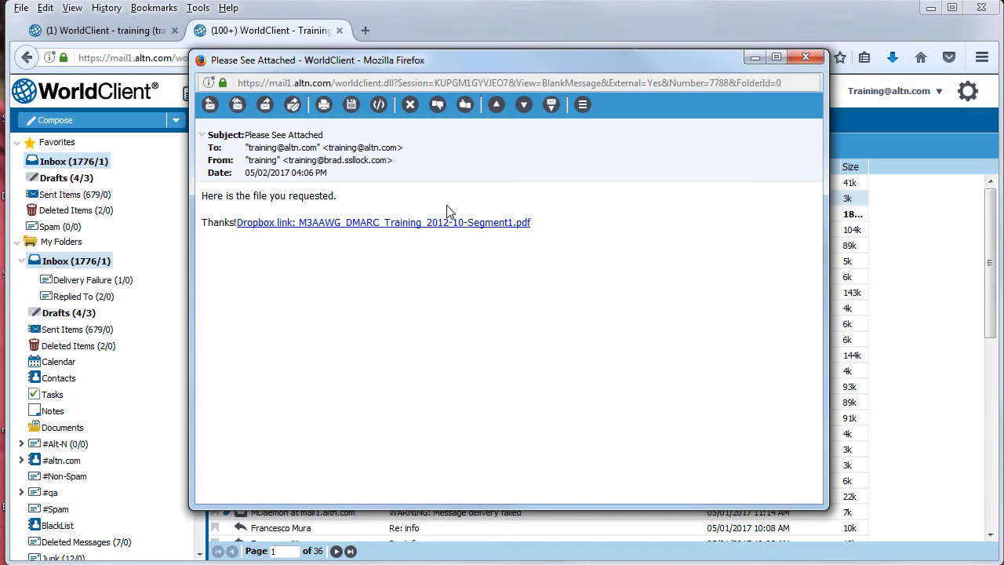
click(382, 229)
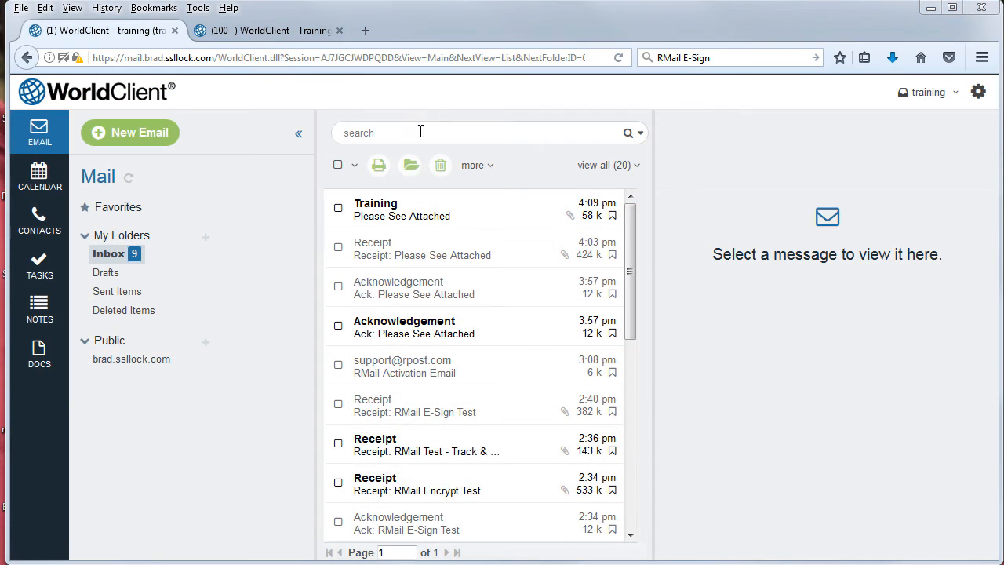
Open the Please See Attached email from Training and save its SG4.5relnotes_en.htm attachment to Dropbox.
double_click(443, 222)
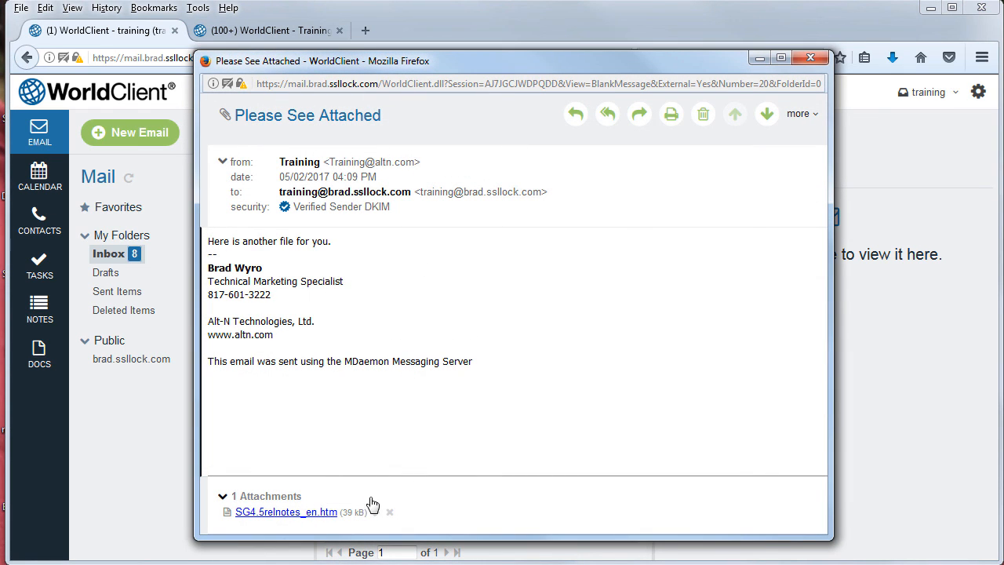
click(376, 514)
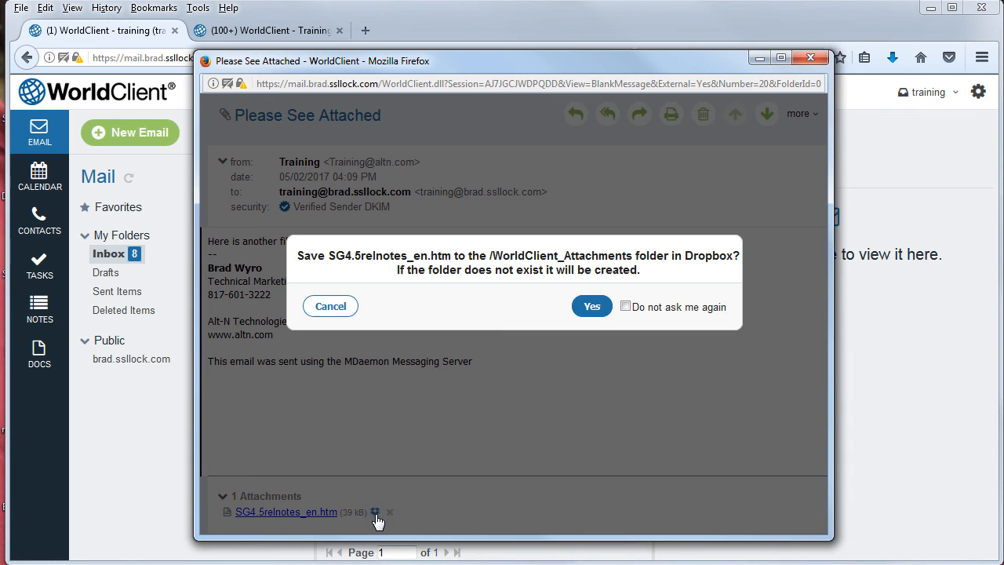